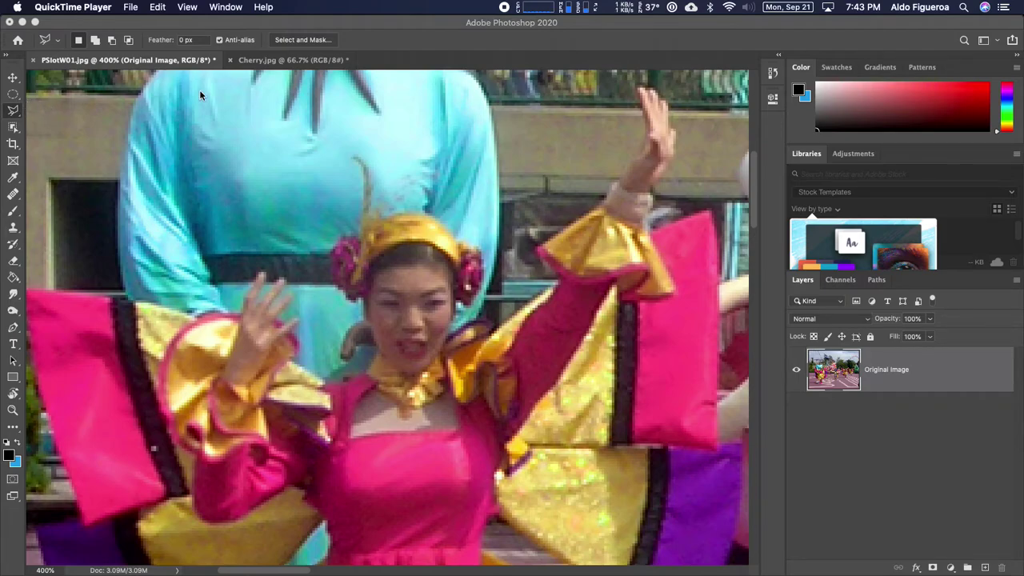
- Switch to Photoshop and fit the whole PSlotW01.jpg parade photo in view
key("super+o")
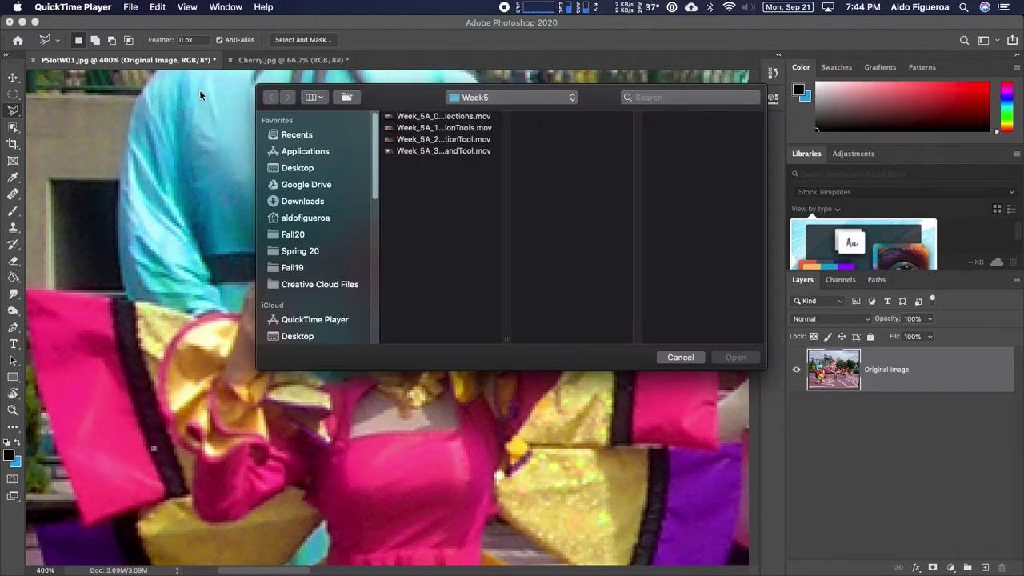
left_click(681, 358)
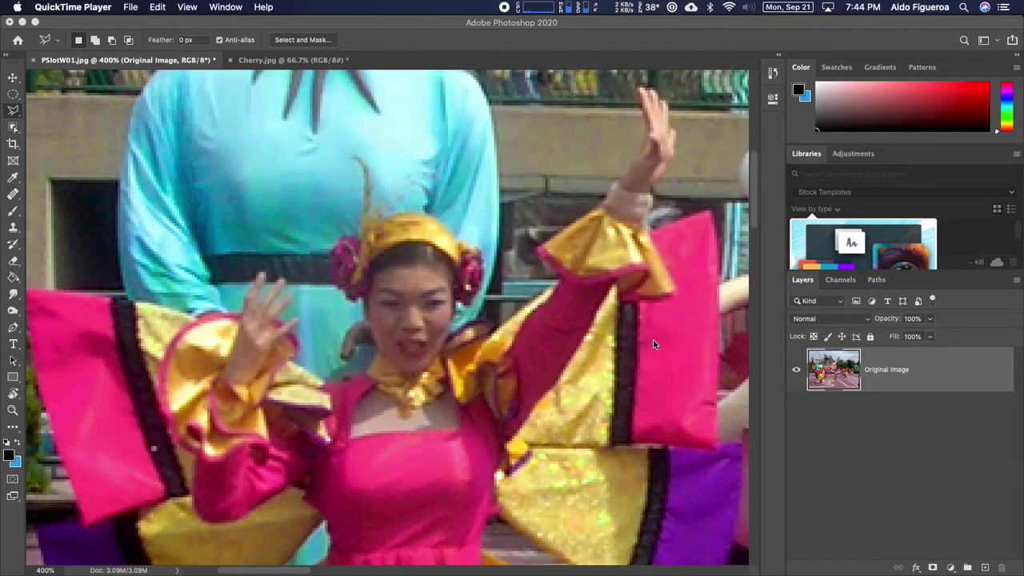
left_click(606, 290)
key("super+0")
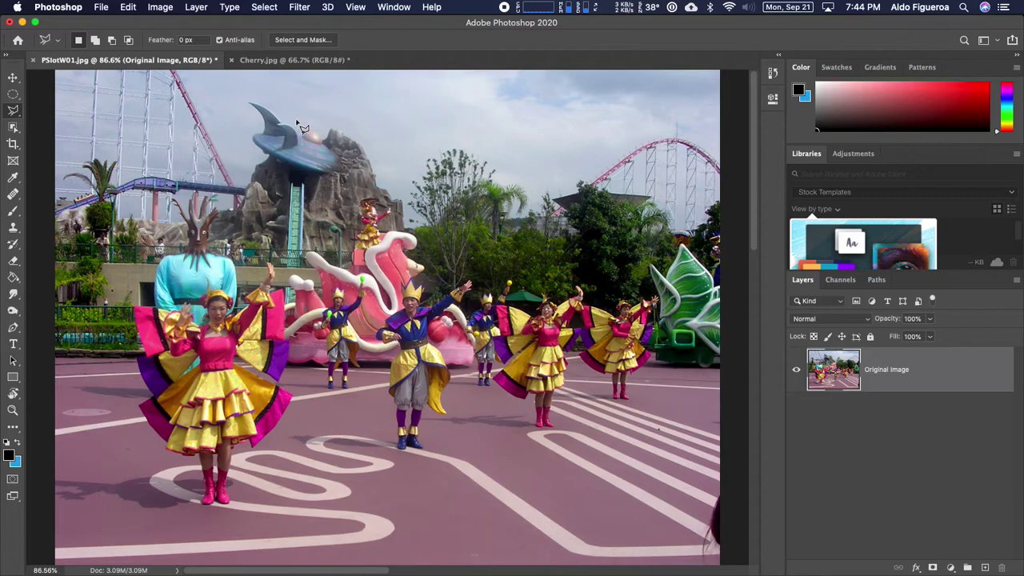
- Select the whole cherry with its stem in Cherry.jpg using the Object Selection tool in Rectangle mode
left_click(278, 63)
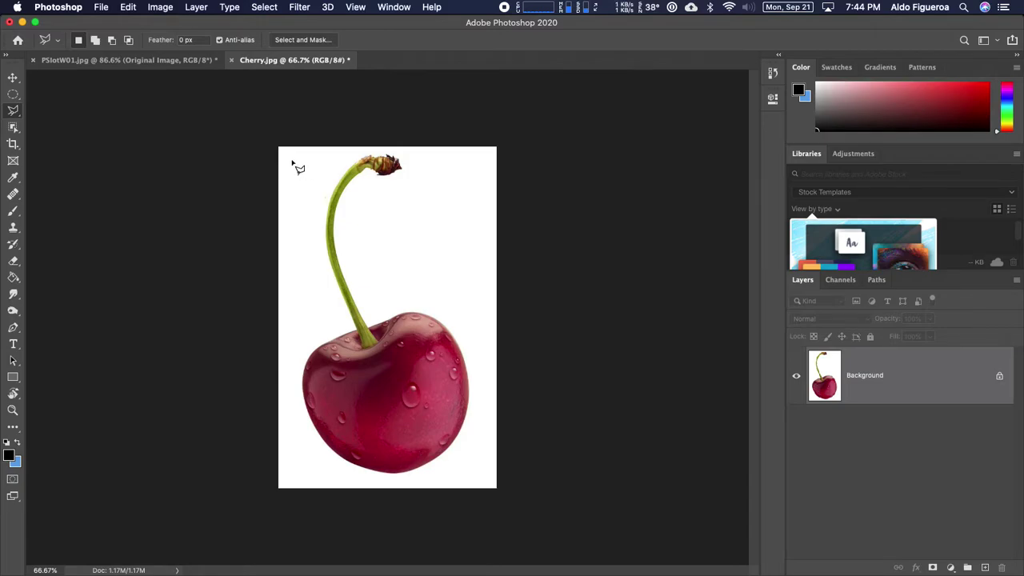
left_click(12, 128)
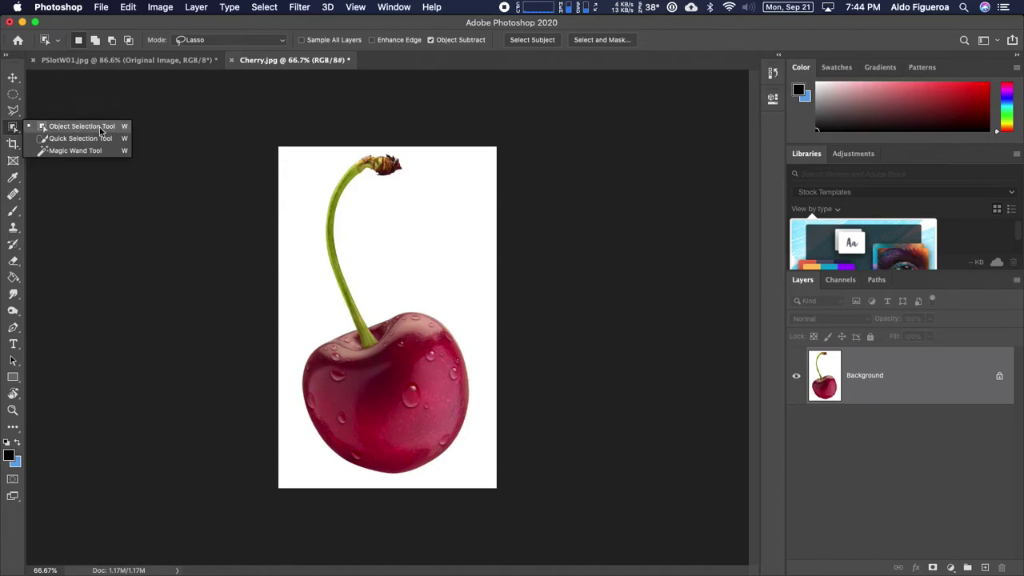
left_click(63, 130)
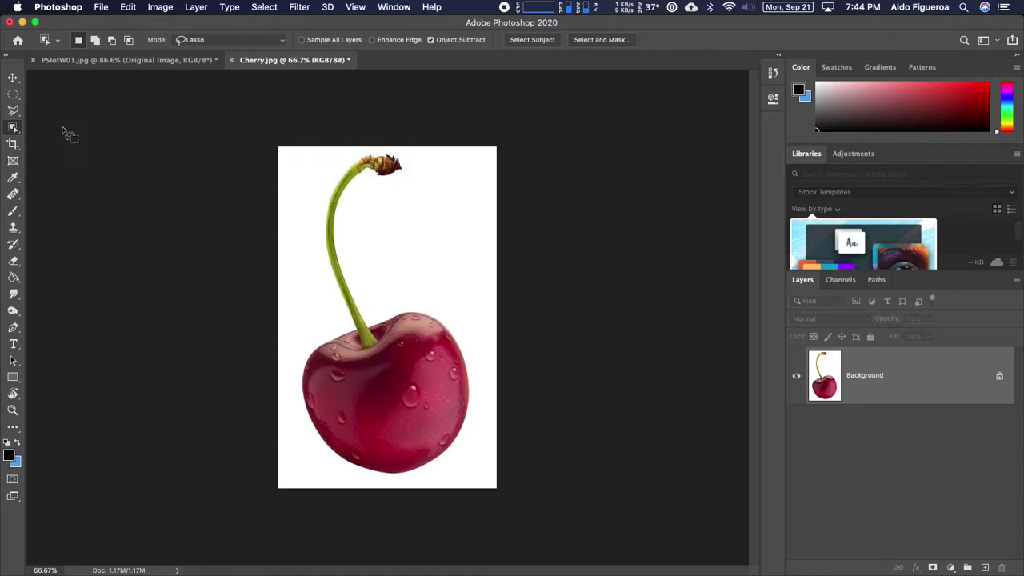
left_click(192, 40)
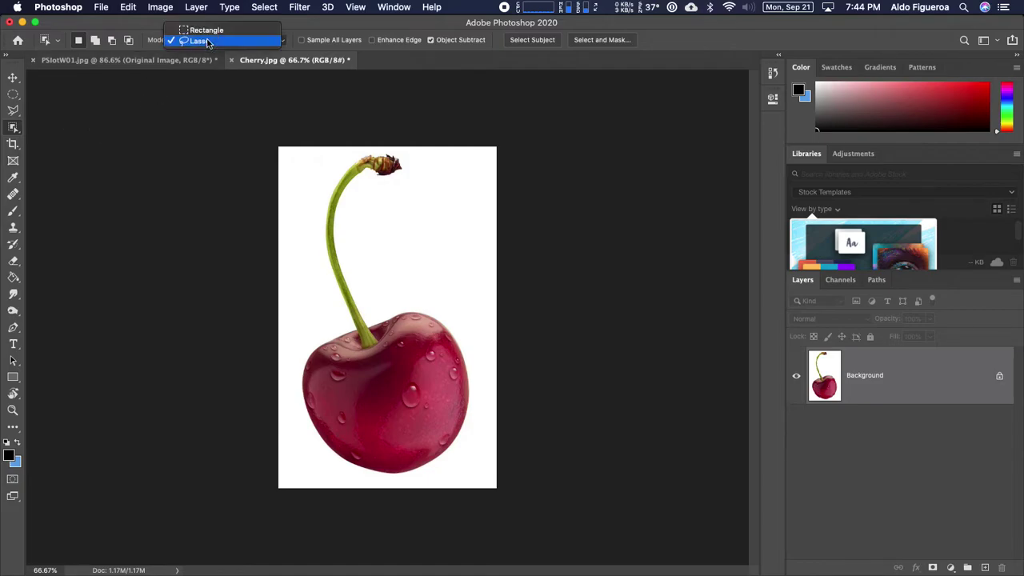
left_click(208, 30)
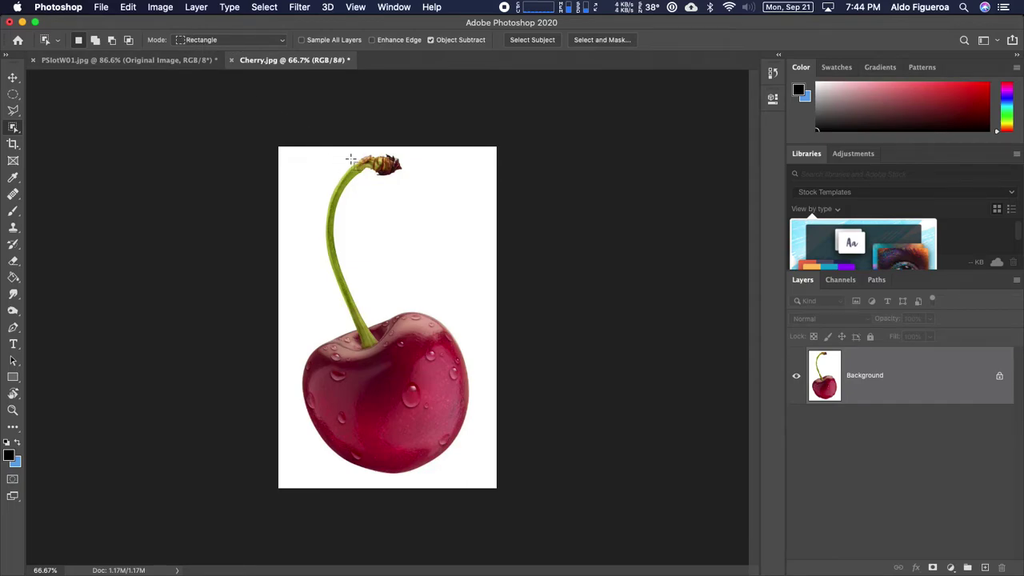
left_click_drag(288, 153, 486, 481)
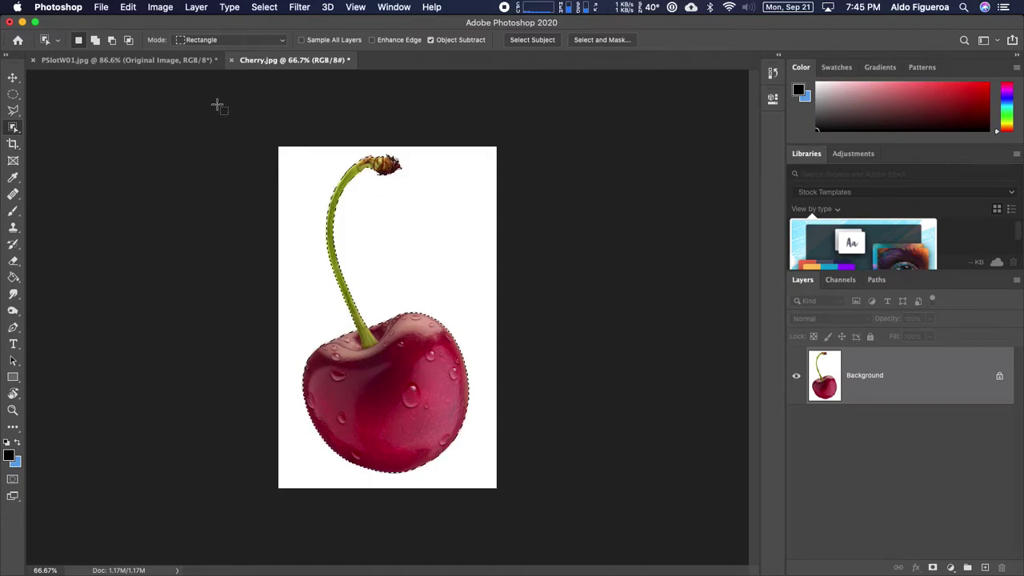
- Copy the selected cherry, paste it onto its own layer, and hide the Background layer
left_click(129, 7)
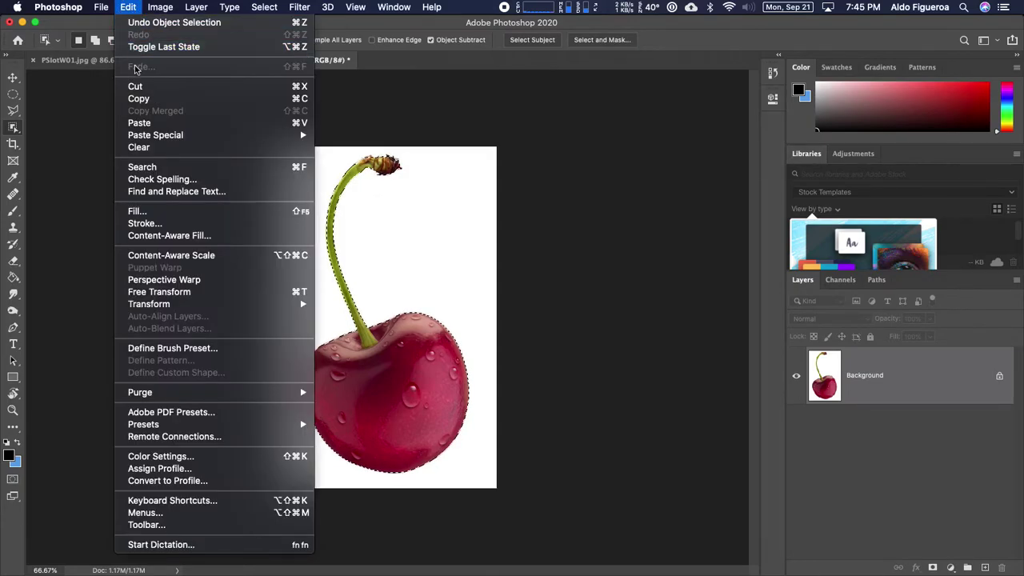
left_click(146, 98)
left_click(129, 7)
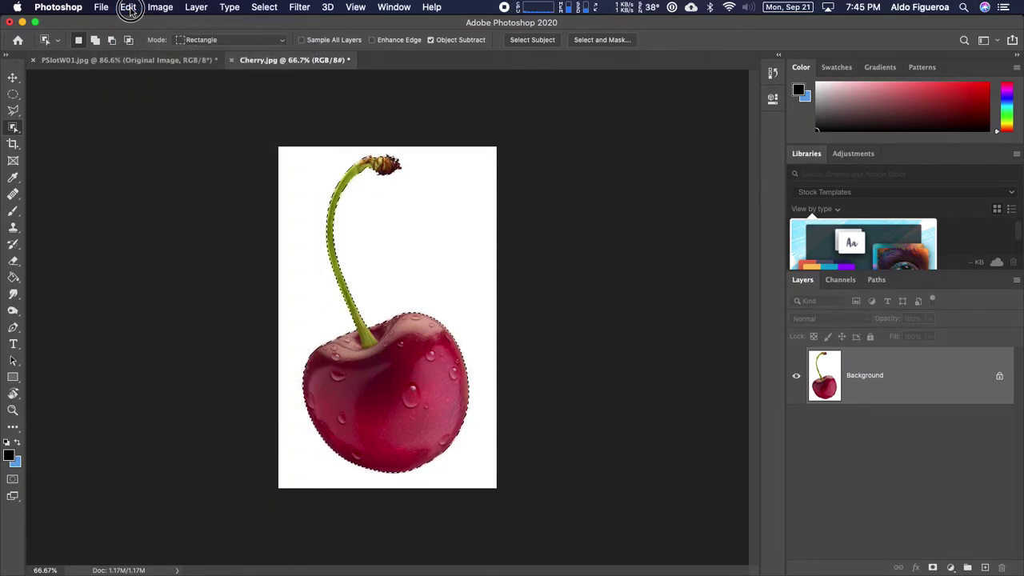
left_click(139, 122)
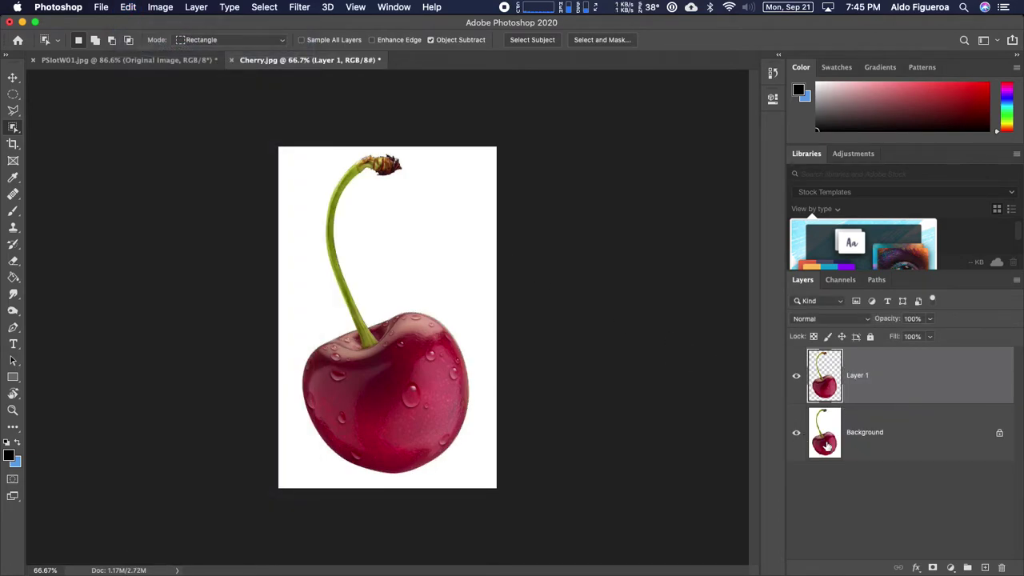
left_click(796, 434)
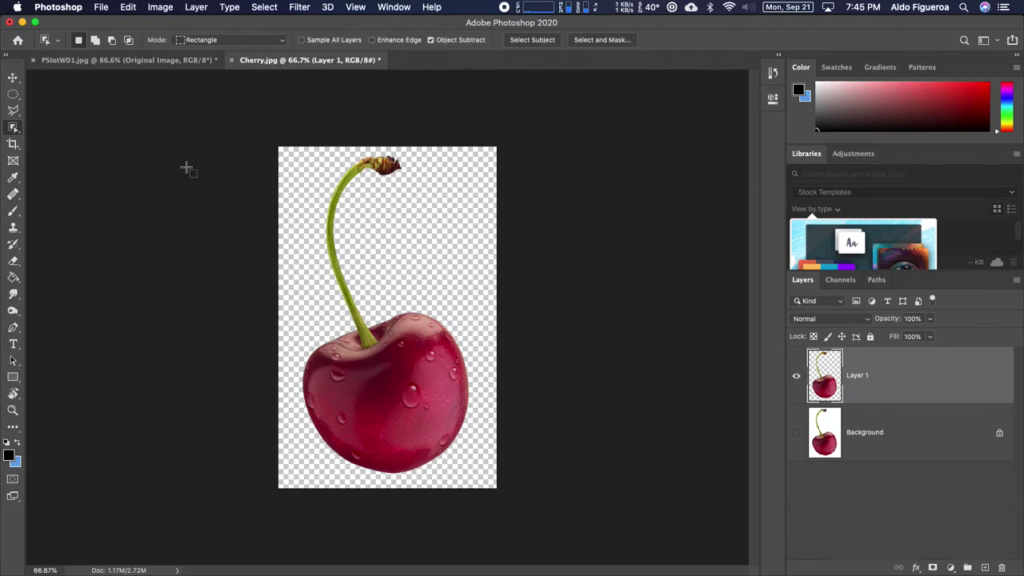
- Transform the pasted cherry to about 82% width and 95% height, and rotate it clockwise by about 22 degrees
left_click(14, 79)
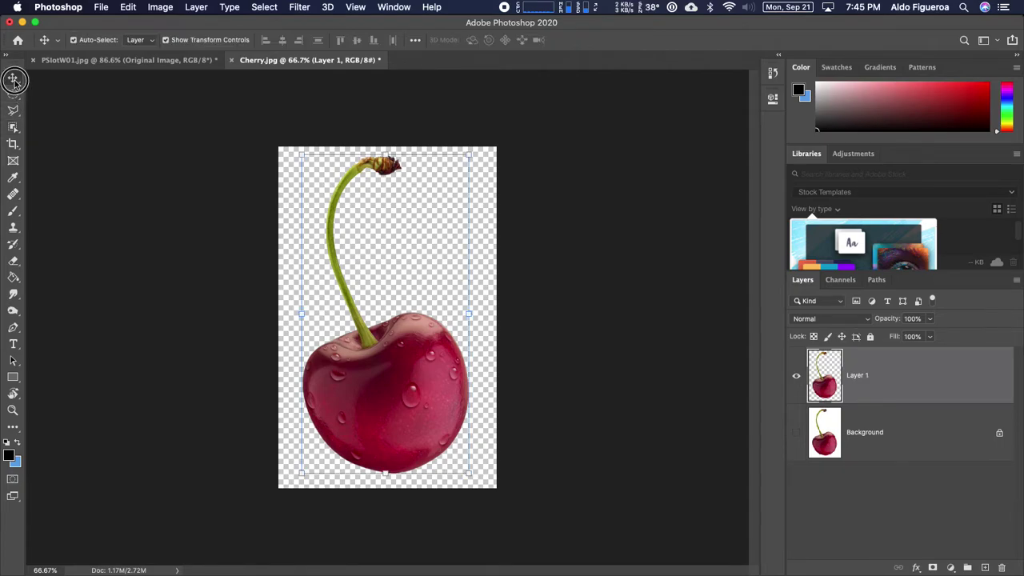
left_click(179, 42)
left_click(179, 42)
left_click(179, 42)
left_click(180, 42)
left_click_drag(302, 153, 324, 177)
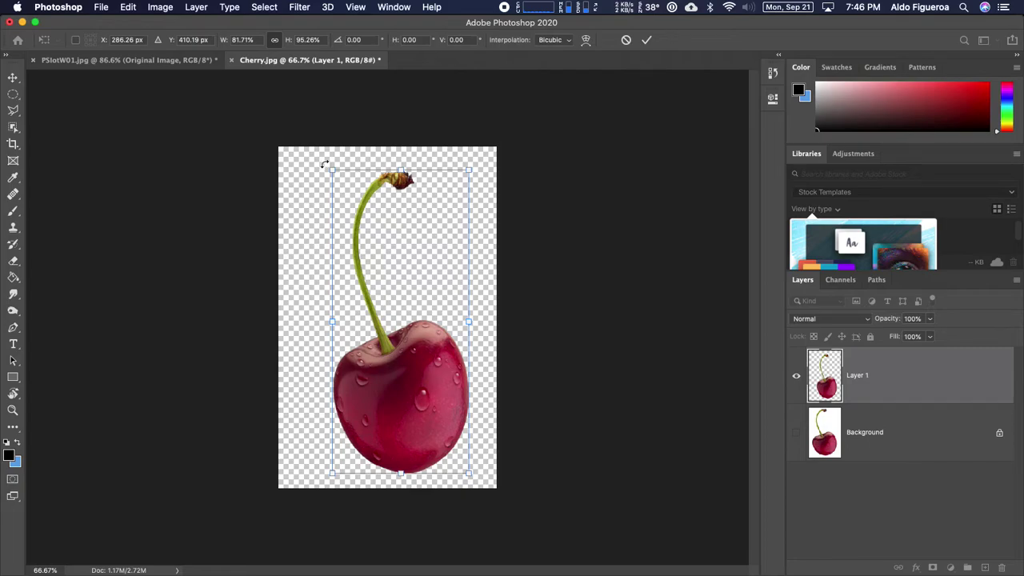
left_click_drag(324, 164, 394, 236)
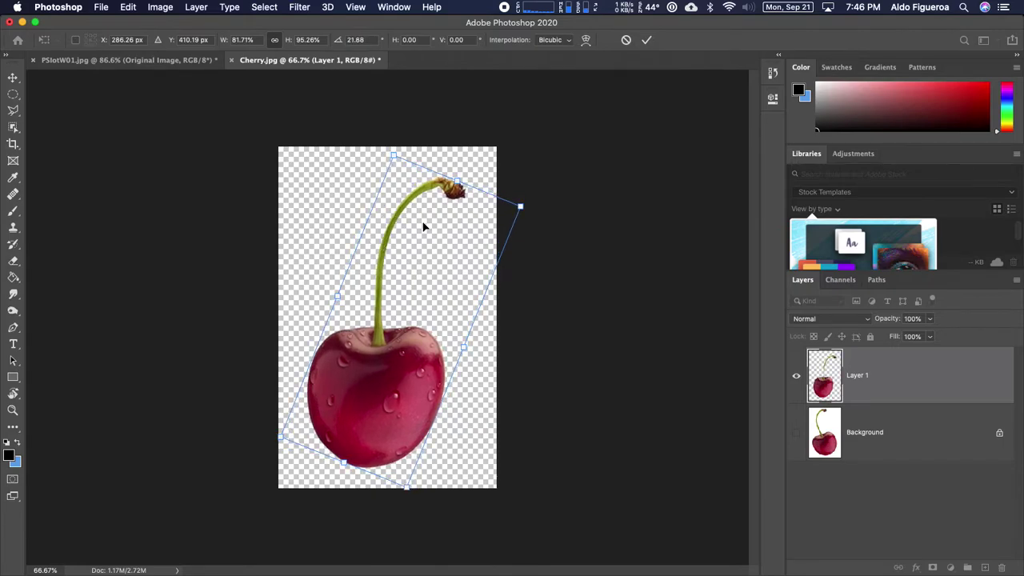
left_click(647, 41)
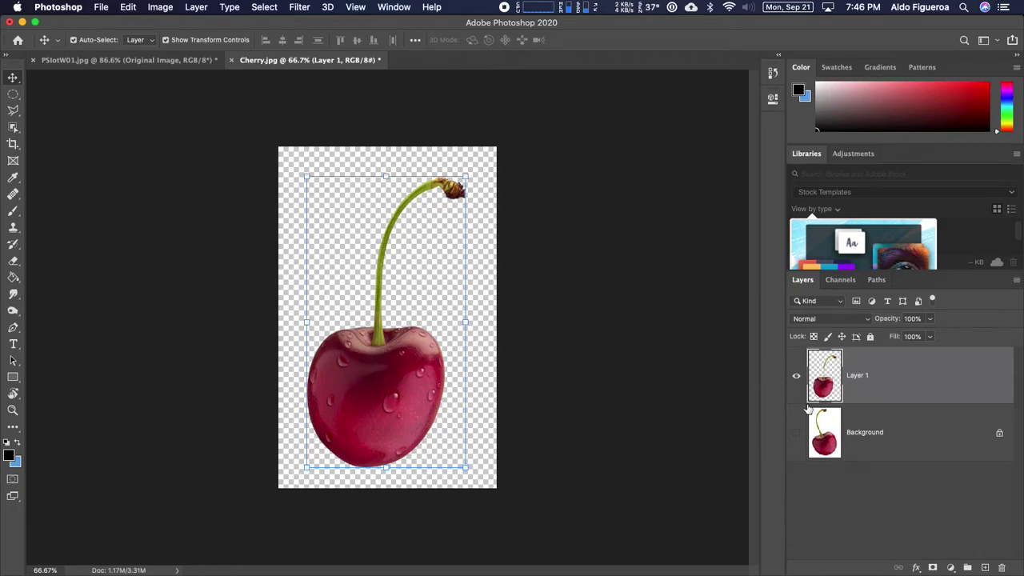
- Toggle the Background layer to compare the two cherries, hide Layer 1, and select the Background layer with its visibility on
left_click(797, 433)
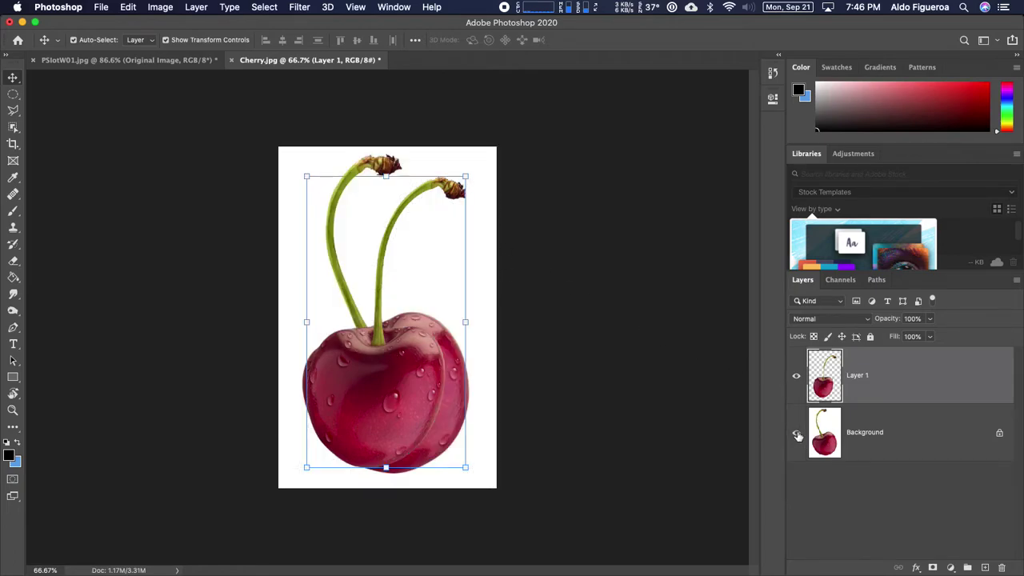
left_click(796, 434)
left_click(797, 433)
left_click(797, 435)
left_click(796, 434)
left_click(797, 435)
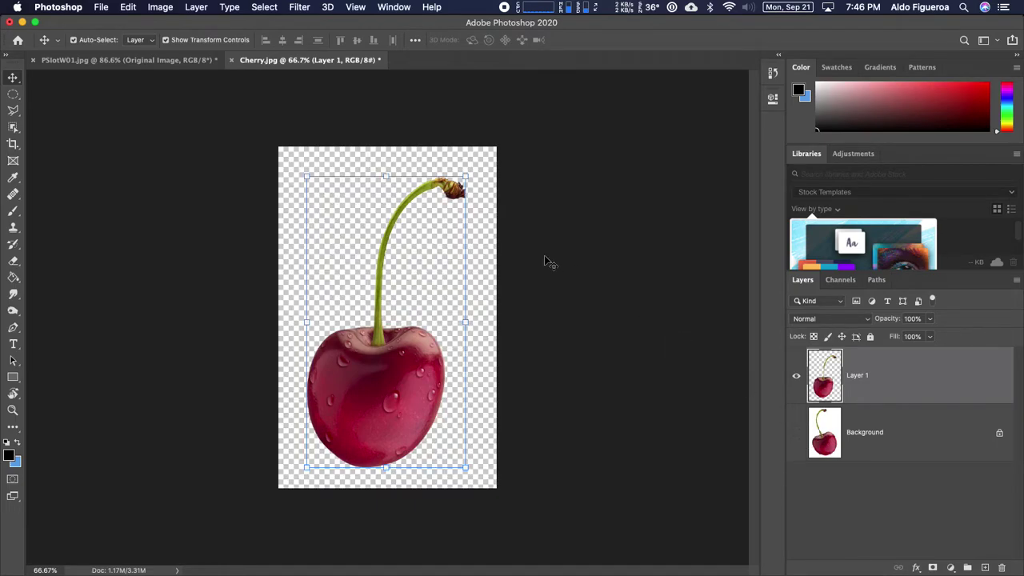
left_click(796, 375)
left_click(797, 434)
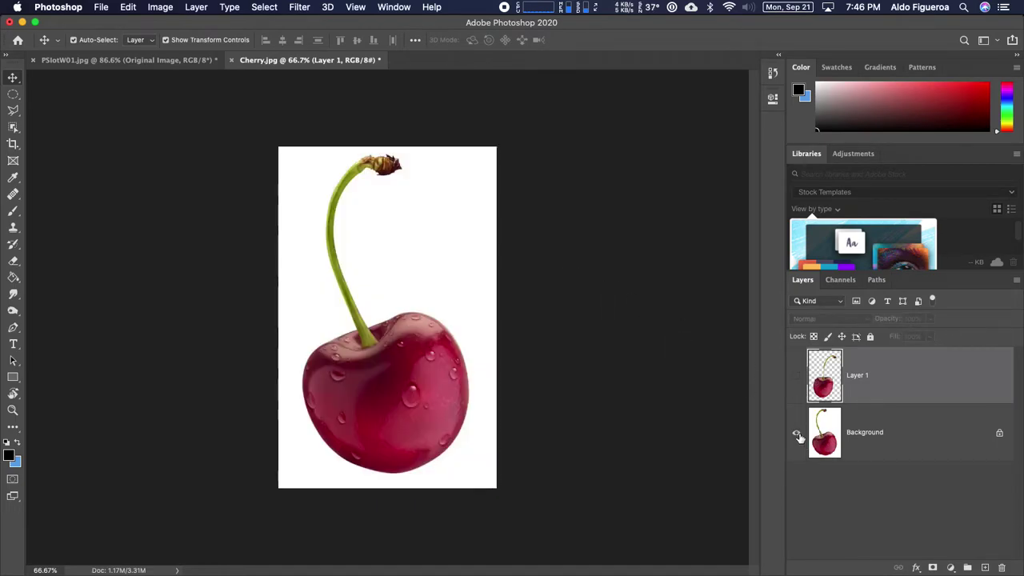
left_click(878, 436)
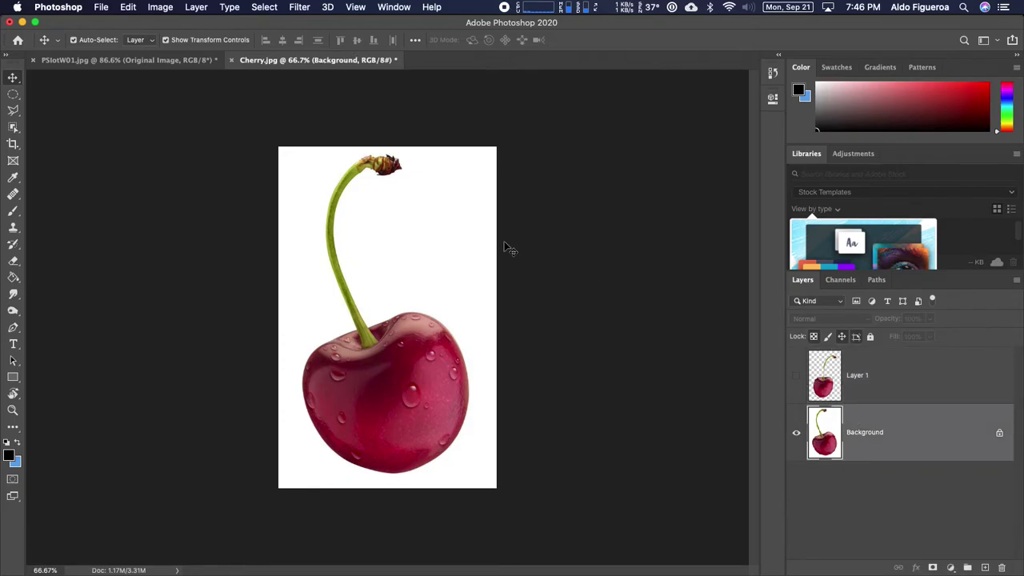
- Select the blue flying saucer on the rock in PSlotW01.jpg using the Object Selection tool in Lasso mode
left_click(198, 61)
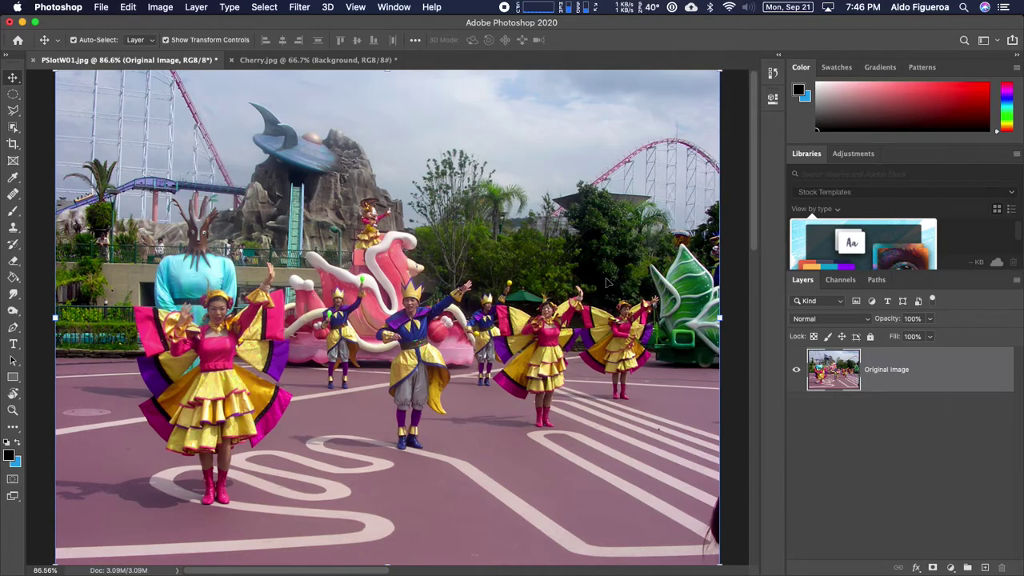
key("super+equal")
key("super+equal")
key("super+equal")
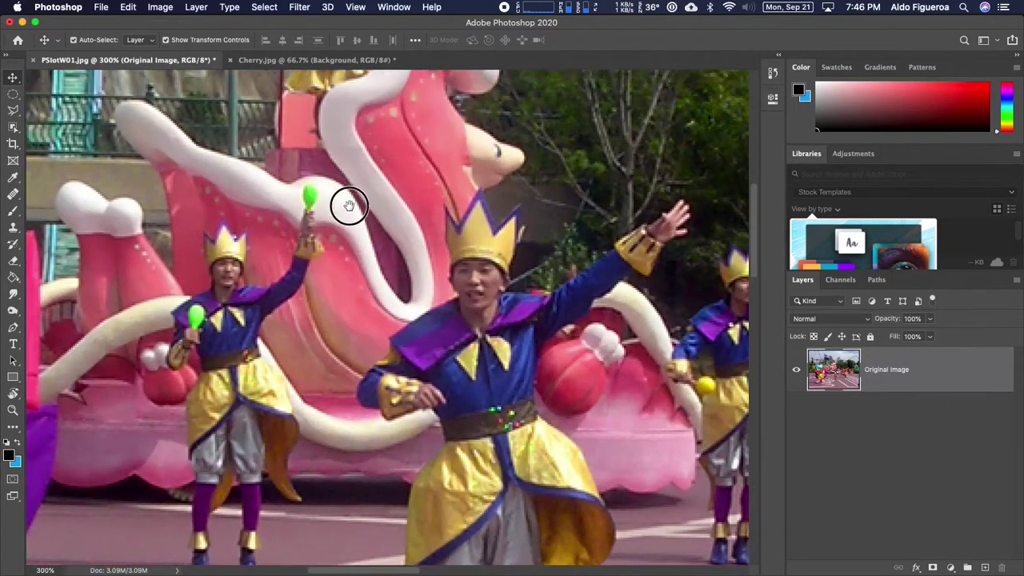
left_click_drag(350, 206, 354, 356)
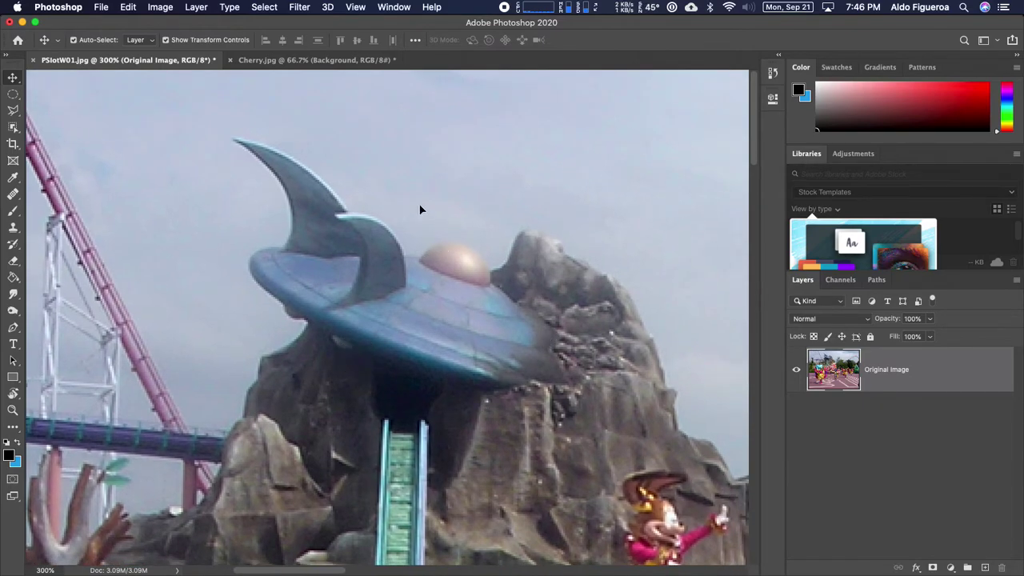
left_click(13, 128)
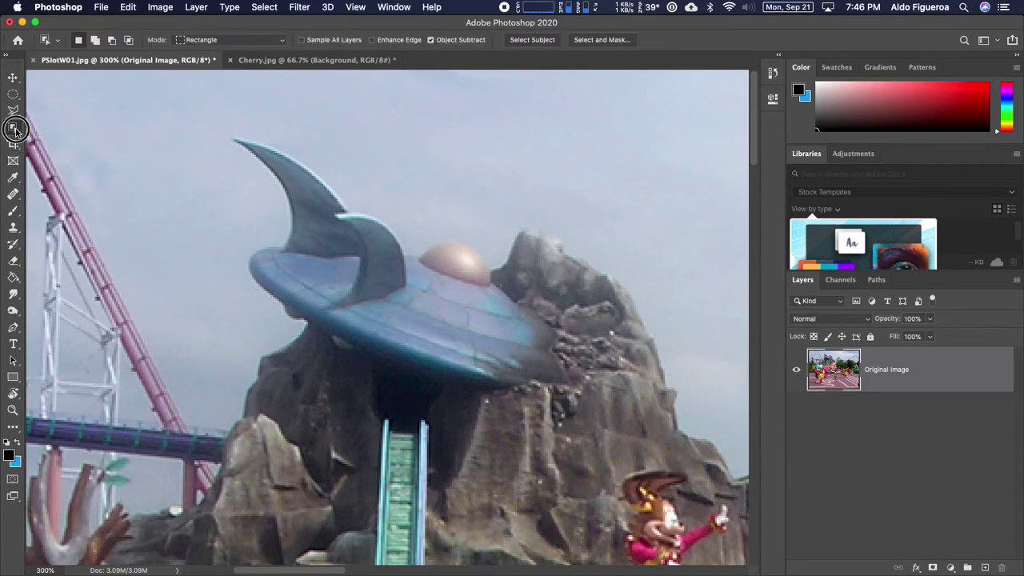
left_click(19, 129)
left_click(240, 42)
left_click(196, 54)
mouse_move(224, 117)
left_mouse_down()
mouse_move(294, 134)
mouse_move(501, 242)
mouse_move(612, 342)
mouse_move(605, 398)
mouse_move(518, 424)
mouse_move(486, 420)
mouse_move(366, 390)
mouse_move(303, 353)
mouse_move(248, 309)
mouse_move(229, 275)
mouse_move(240, 222)
mouse_move(211, 152)
mouse_move(229, 119)
left_mouse_up()
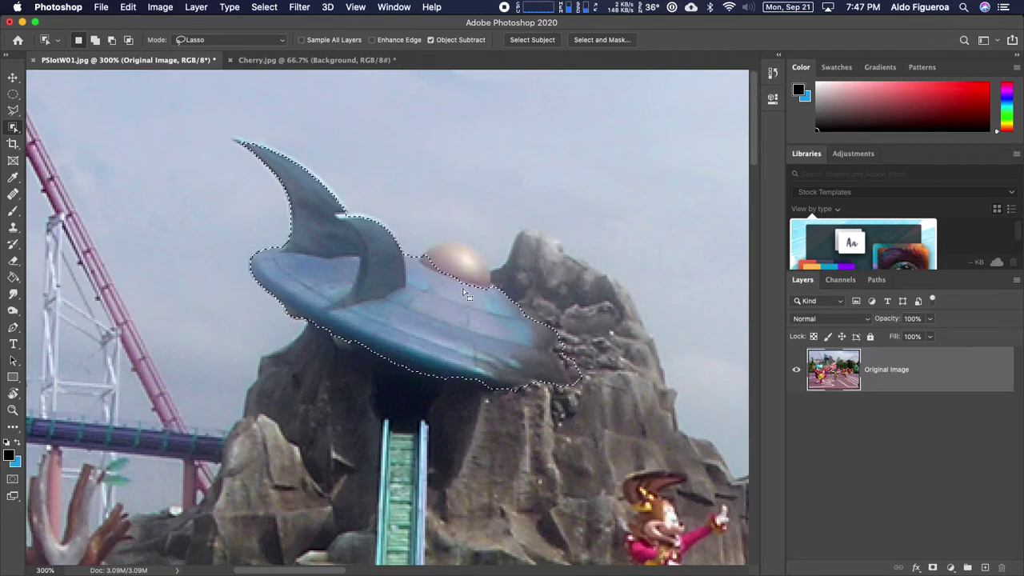
- Add the saucer's round dome to the existing selection in PSlotW01.jpg with the Object Selection tool
left_click(279, 62)
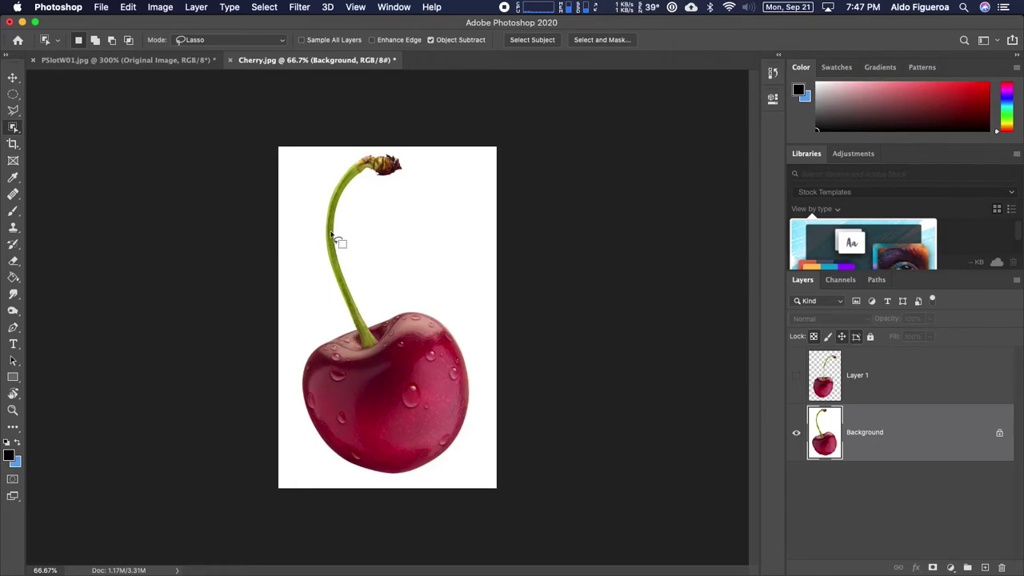
left_click(158, 62)
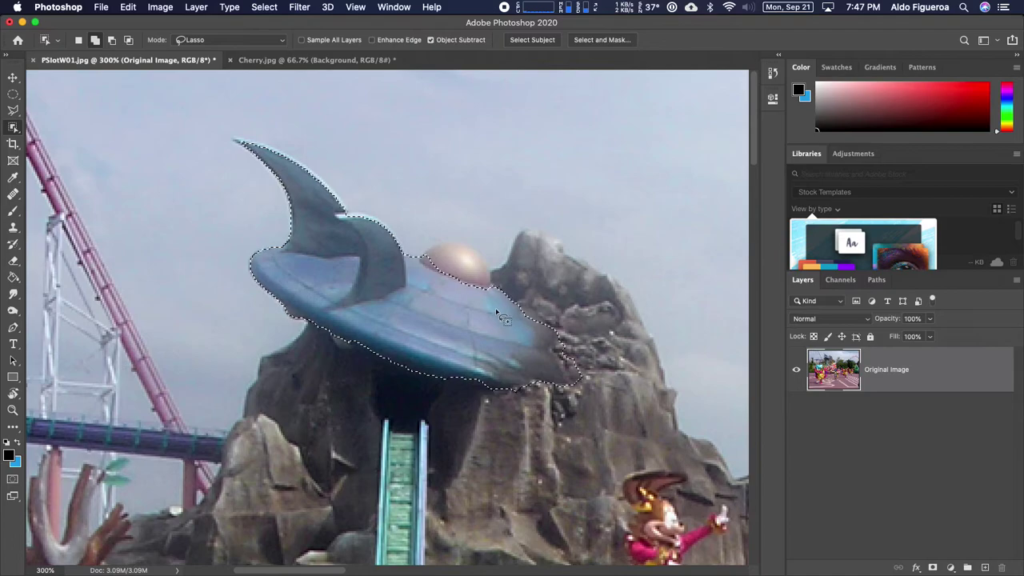
mouse_move(482, 256)
left_mouse_down()
mouse_move(469, 240)
mouse_move(437, 243)
left_mouse_up()
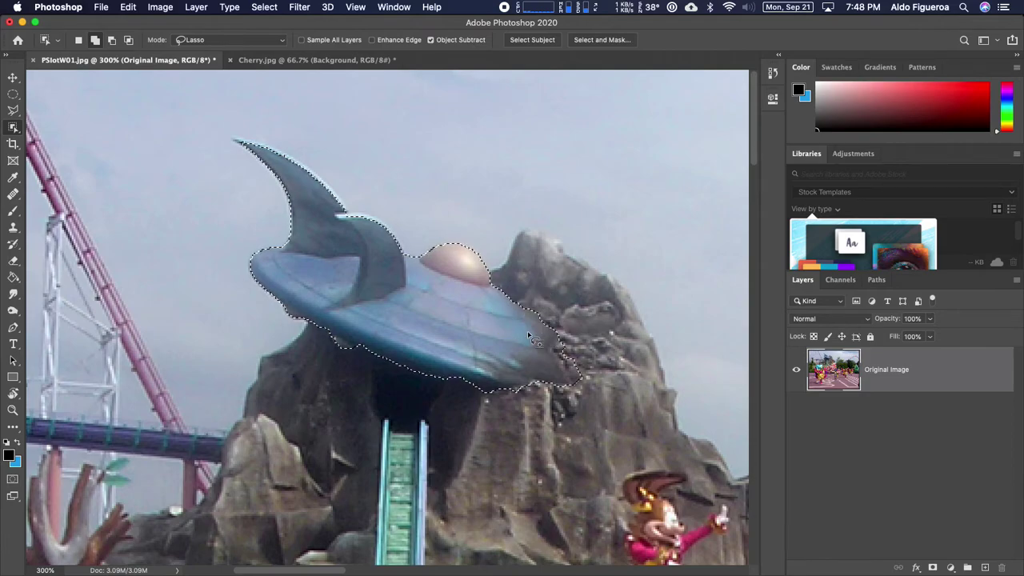
- Trace areas over the saucer's tail fins with the Lasso tool in add-to-selection mode
left_click_drag(15, 110, 64, 107)
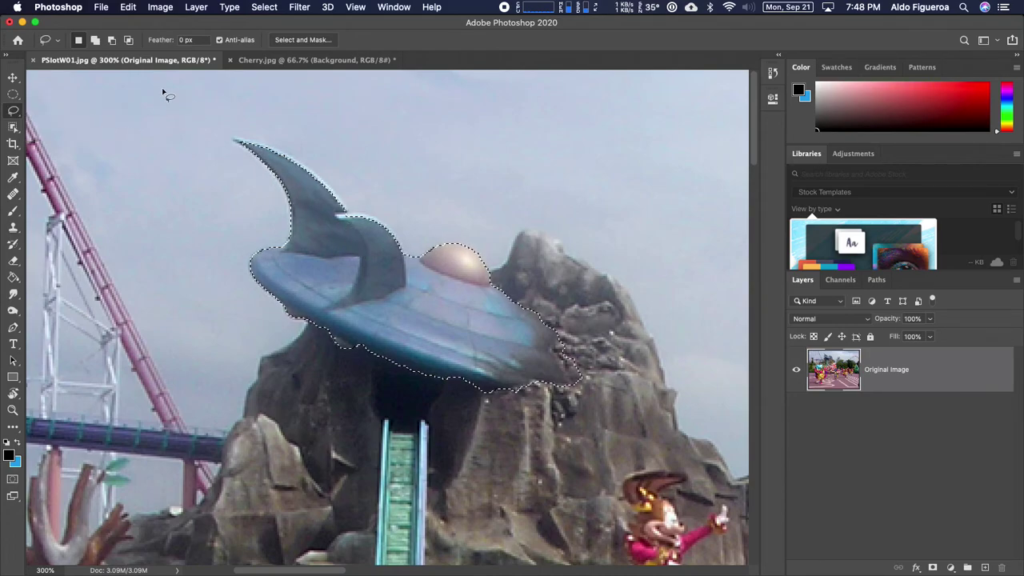
left_click(95, 40)
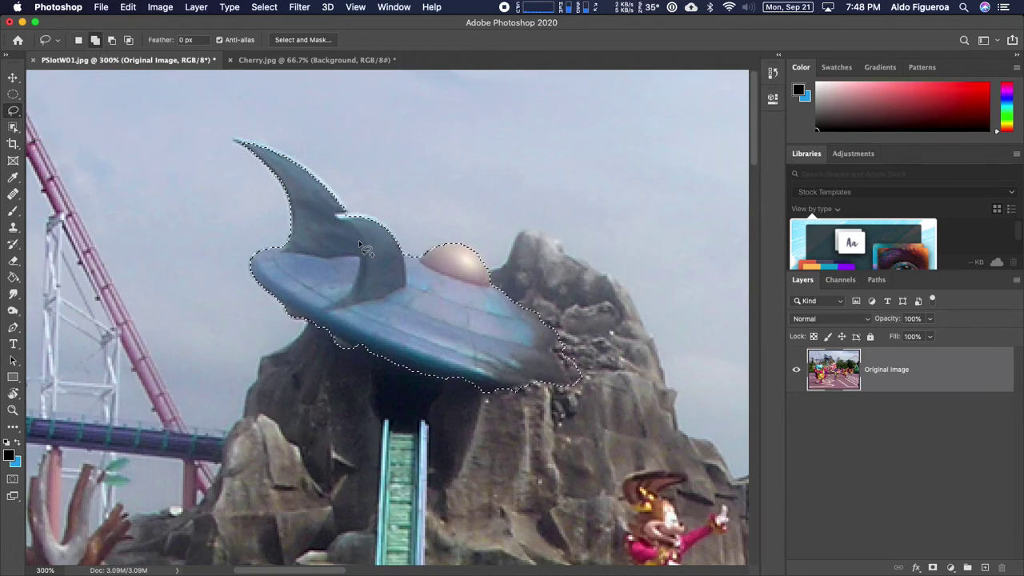
mouse_move(352, 254)
left_mouse_down()
mouse_move(328, 229)
mouse_move(334, 216)
mouse_move(387, 226)
mouse_move(402, 251)
mouse_move(385, 284)
left_mouse_up()
mouse_move(352, 236)
left_mouse_down()
mouse_move(338, 191)
mouse_move(287, 160)
mouse_move(315, 197)
left_mouse_up()
- Mask a duplicate of the Original Image layer to the saucer selection, with the original layer hidden
left_click_drag(946, 378, 985, 567)
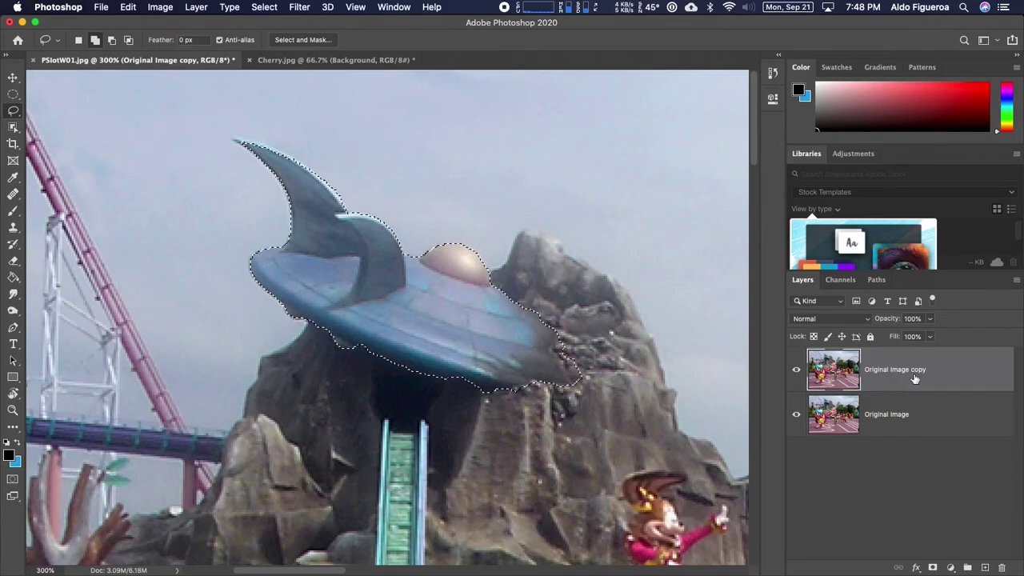
left_click(797, 415)
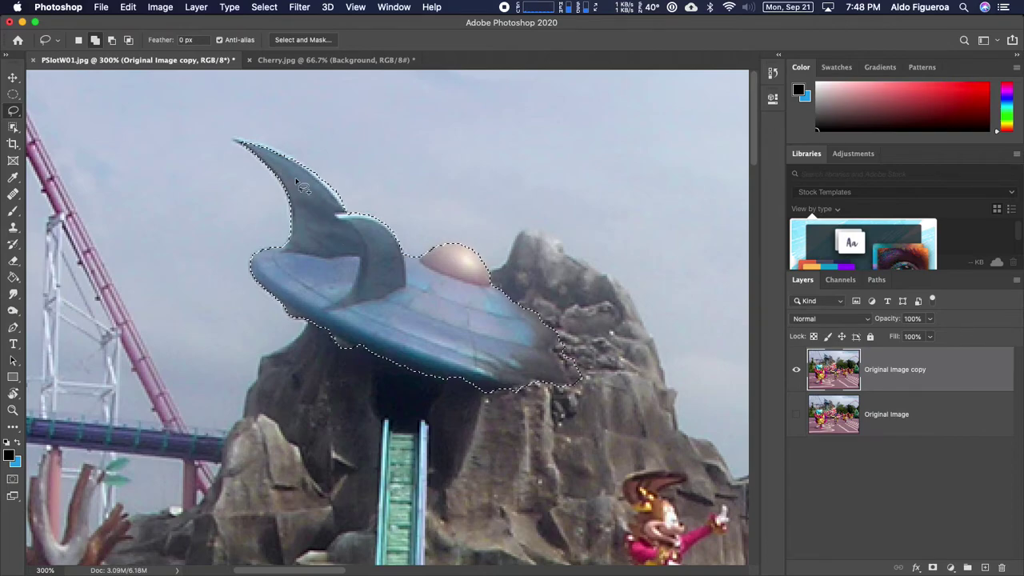
mouse_move(290, 159)
left_mouse_down()
mouse_move(277, 144)
mouse_move(238, 141)
mouse_move(293, 180)
left_mouse_up()
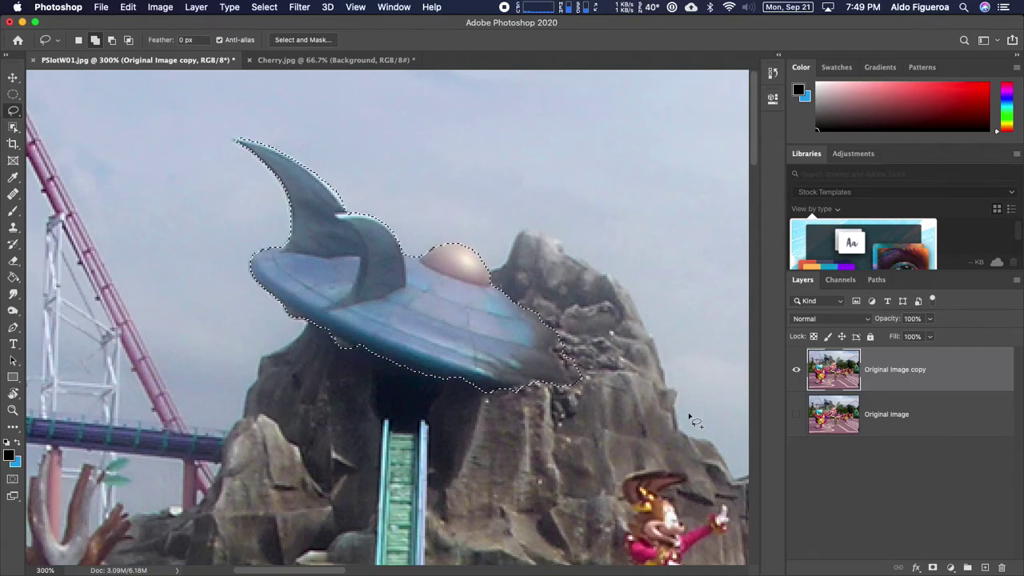
left_click(933, 567)
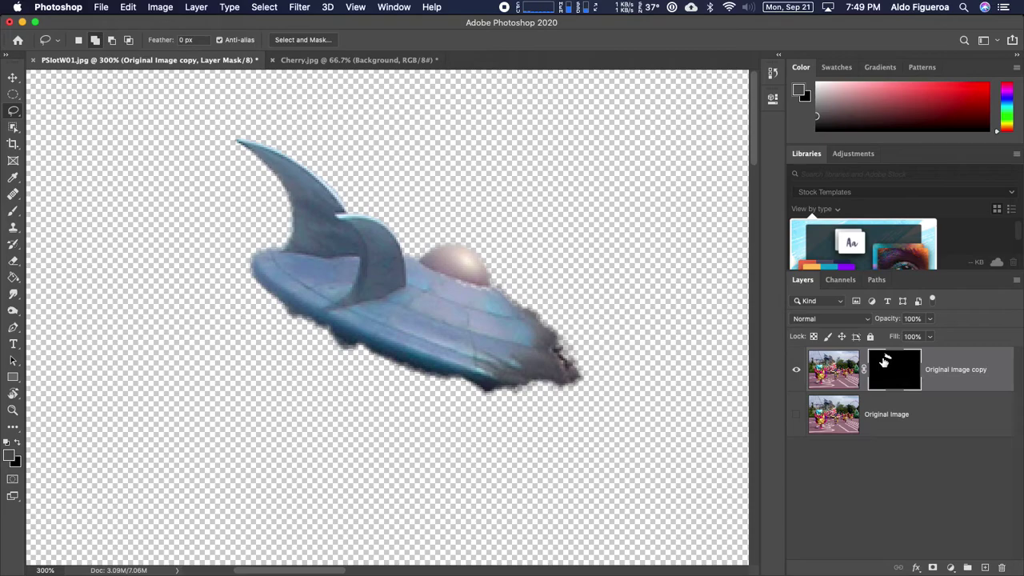
- Show the Original Image layer beneath the masked saucer and make the Original Image copy layer's image active instead of its mask
left_click(796, 415)
key("super+minus")
key("super+minus")
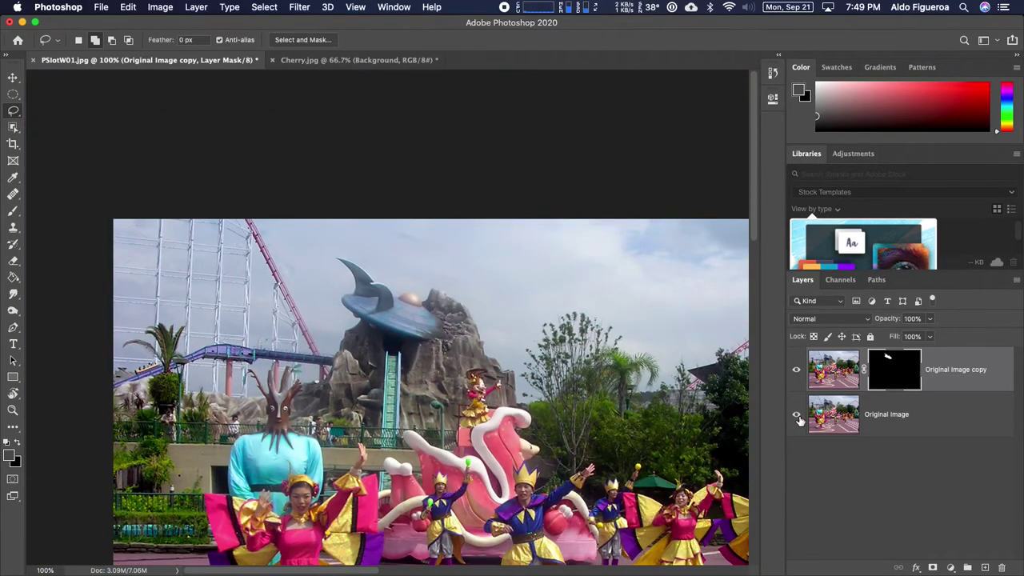
left_click(13, 78)
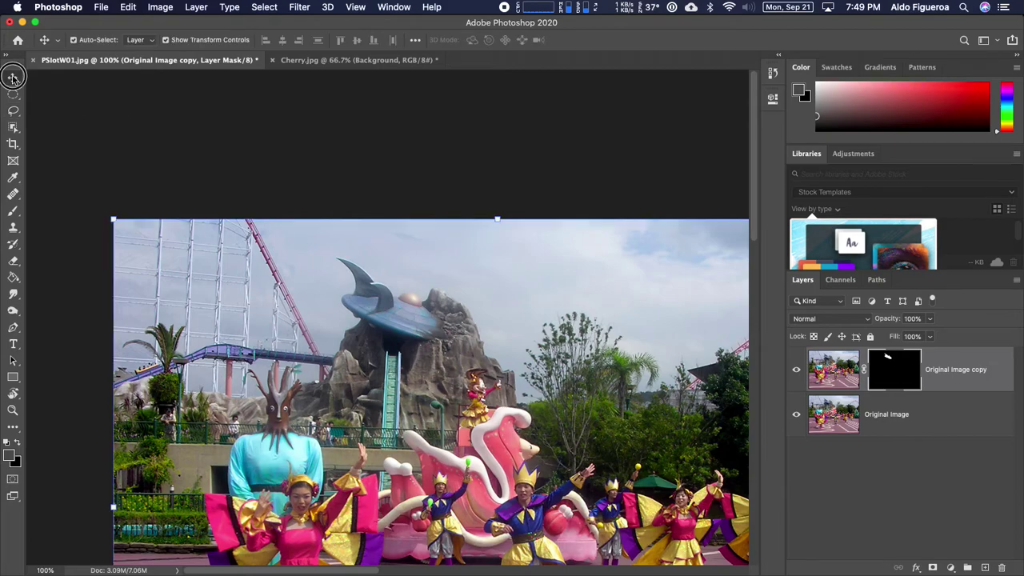
left_click(844, 372)
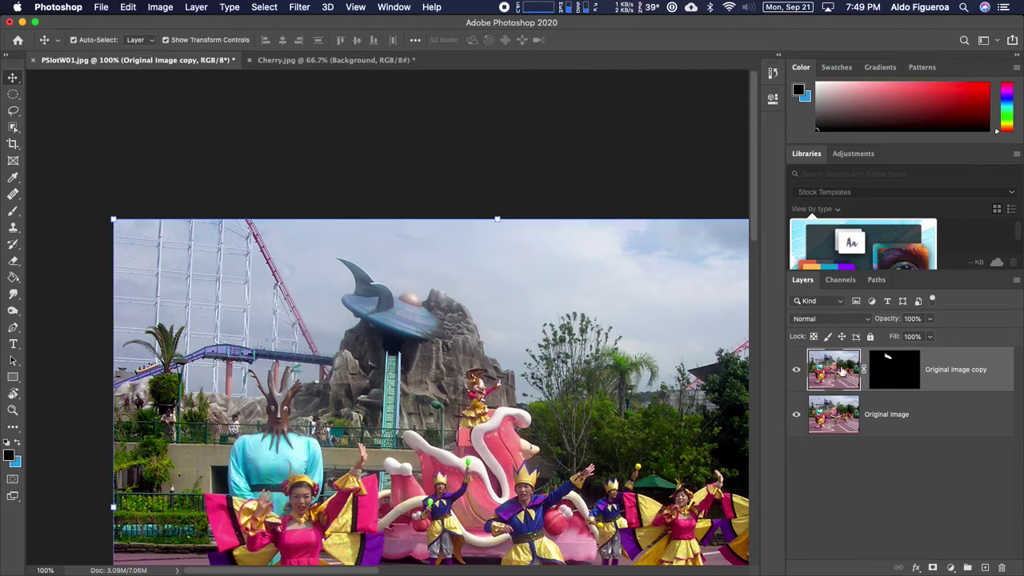
key("super+minus")
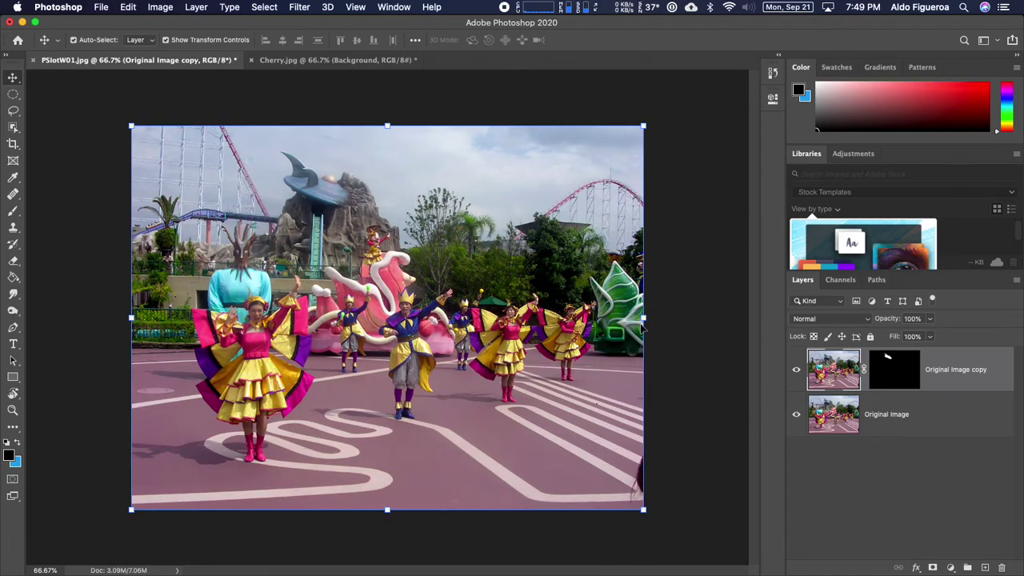
left_click(798, 415)
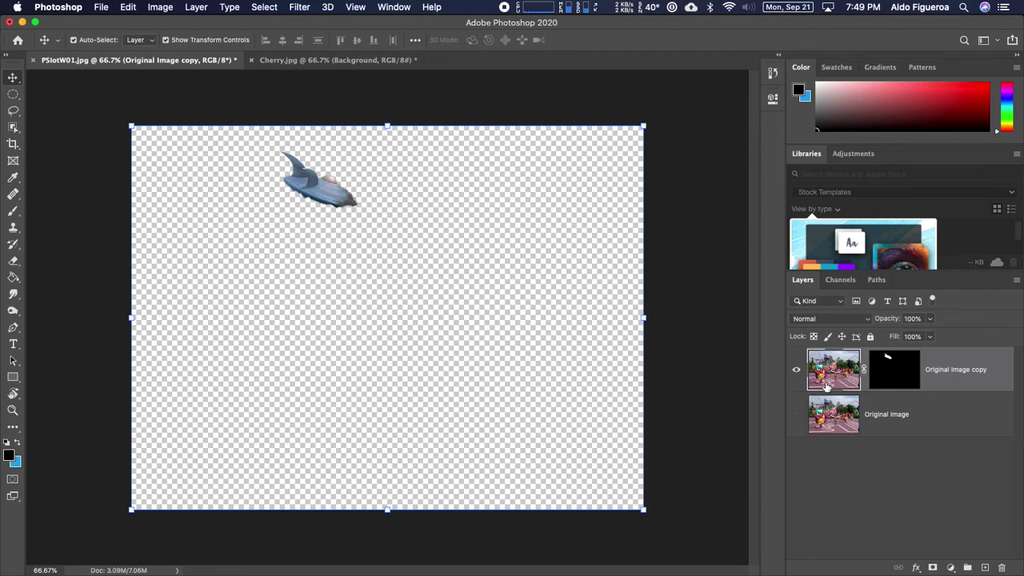
left_click(796, 415)
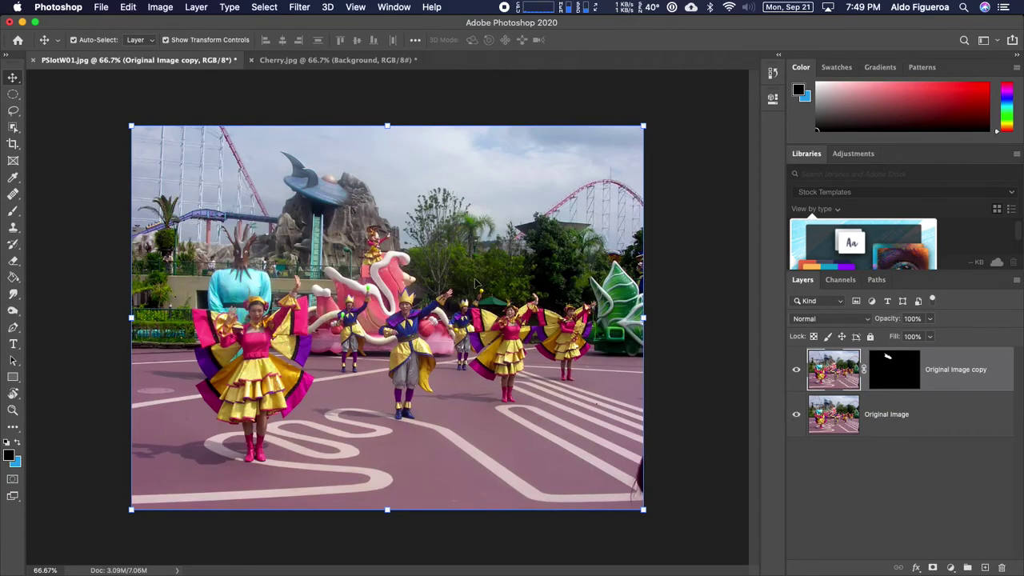
- Move the masked saucer copy off the rock into the sky beside the original saucer, and view both saucers at 200%
left_click_drag(346, 212, 418, 233)
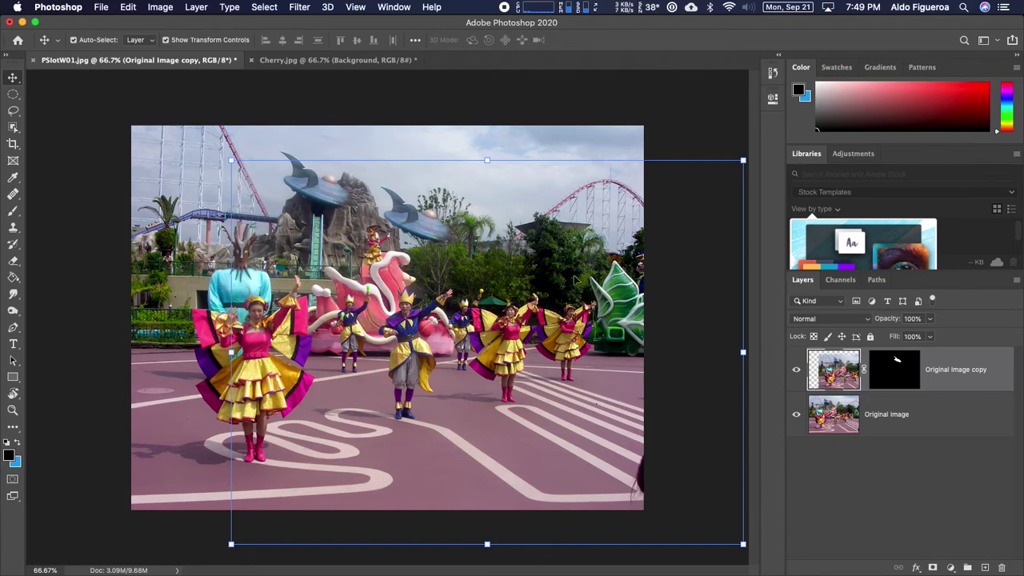
left_click_drag(426, 235, 394, 193)
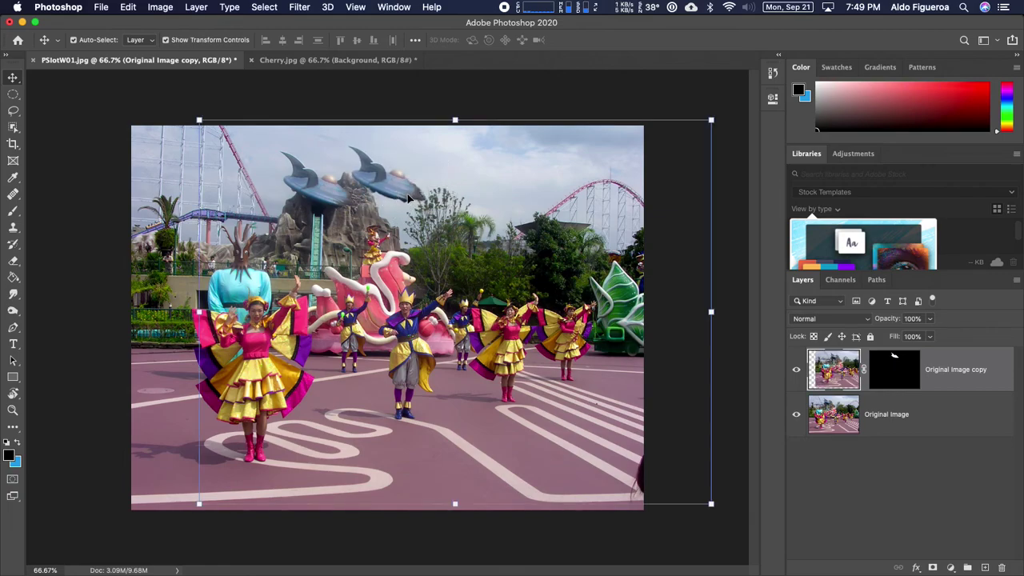
key("super+plus")
key("super+plus")
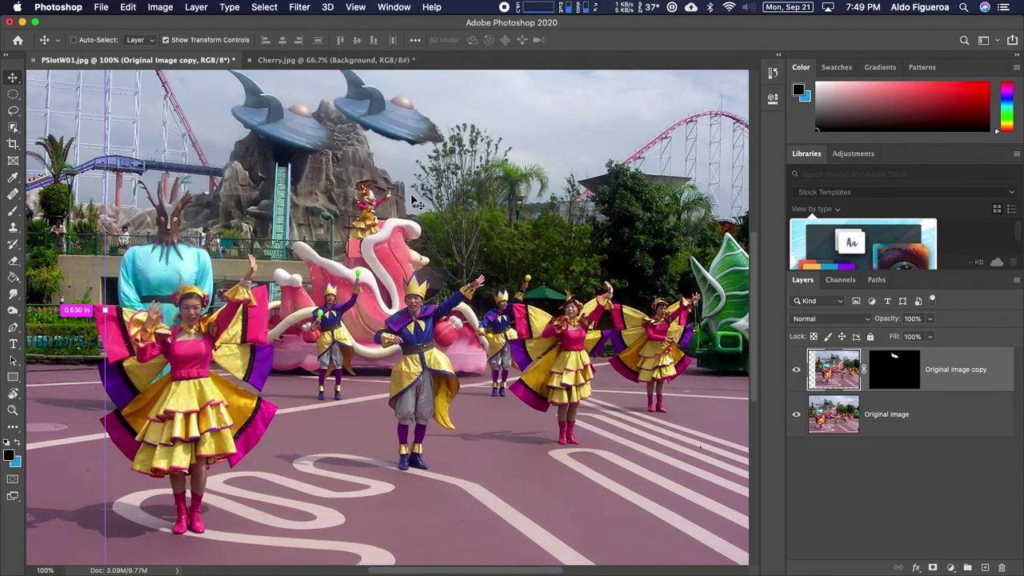
left_click_drag(424, 173, 438, 308)
left_click_drag(443, 109, 446, 284)
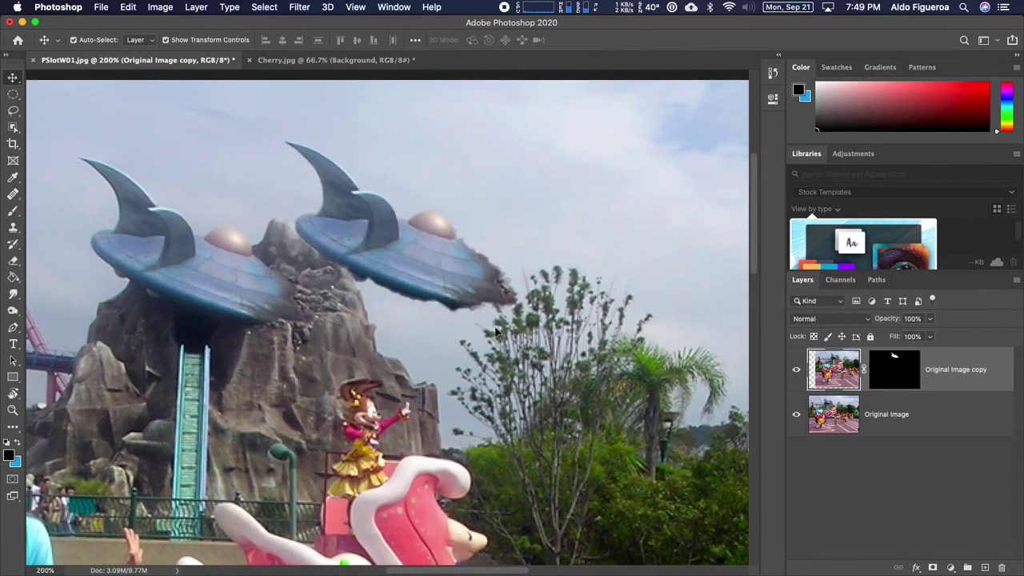